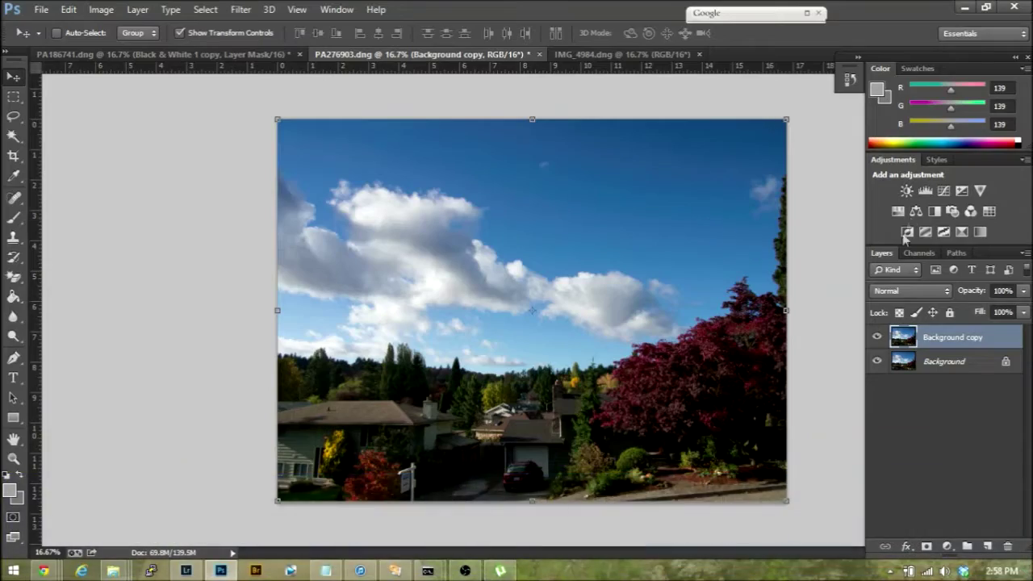
Step: Add a Curves adjustment layer to the landscape photo and shape the RGB curve, raising the shadows and highlights
{"action": "left_click", "coordinate": [942, 193]}
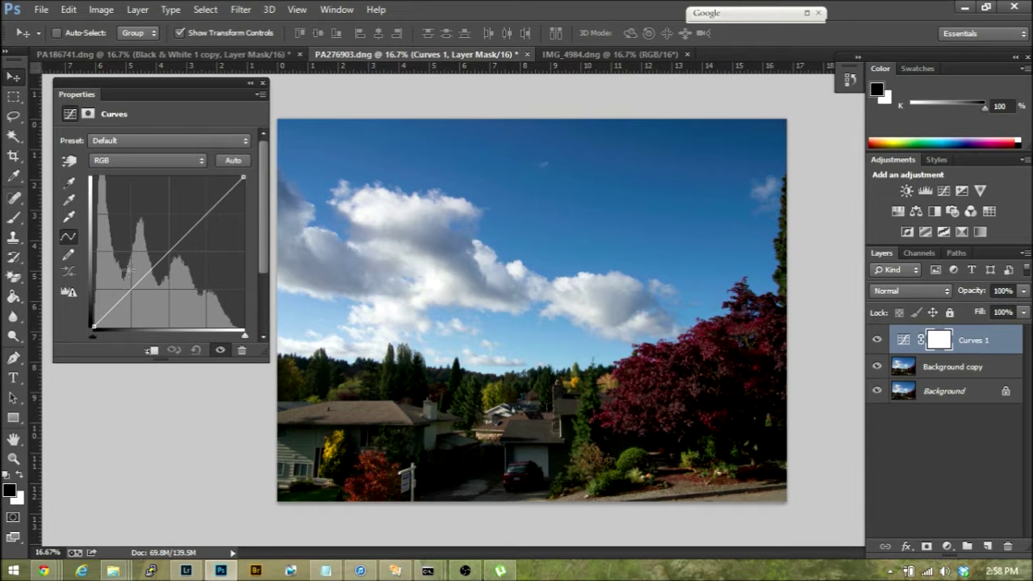
{"action": "left_click_drag", "start_coordinate": [129, 288], "coordinate": [126, 277]}
{"action": "left_click_drag", "start_coordinate": [173, 230], "coordinate": [178, 239]}
{"action": "left_click_drag", "start_coordinate": [212, 207], "coordinate": [211, 198]}
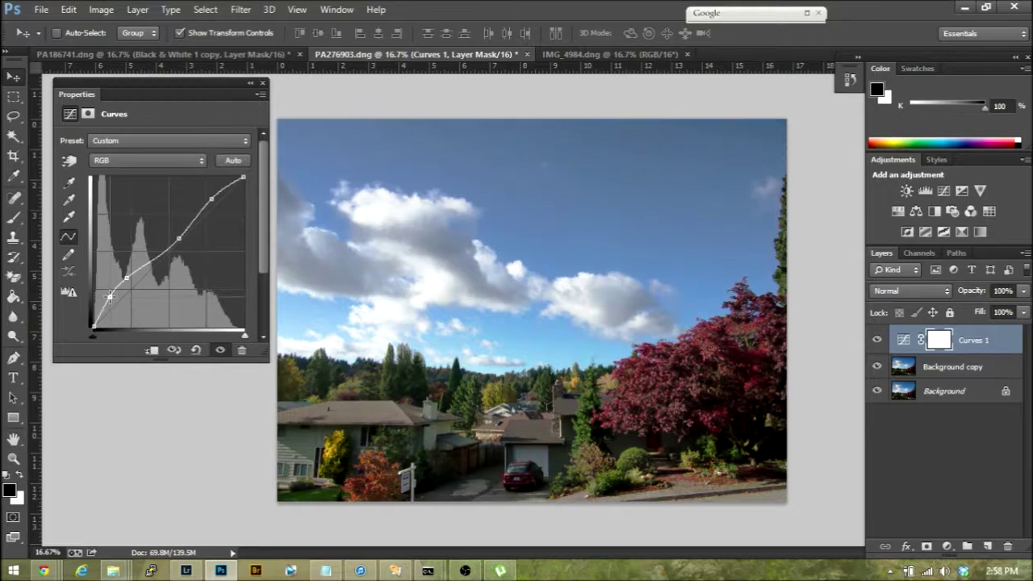
{"action": "left_click_drag", "start_coordinate": [125, 278], "coordinate": [110, 296]}
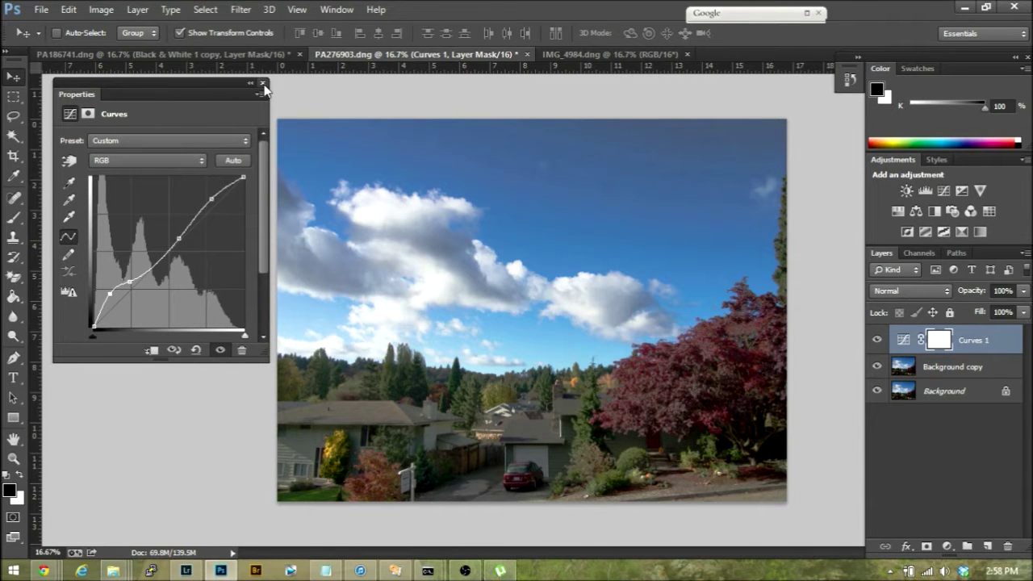
Step: Apply the automatic correction to the curve, lift its shadow part slightly and close the curve settings
{"action": "left_click", "coordinate": [239, 162]}
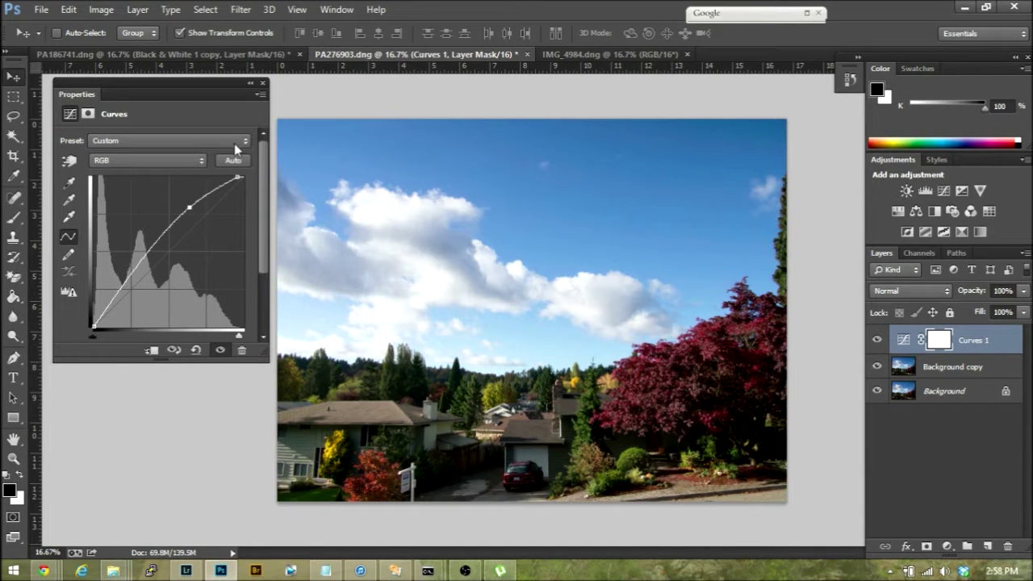
{"action": "left_click_drag", "start_coordinate": [113, 300], "coordinate": [111, 293]}
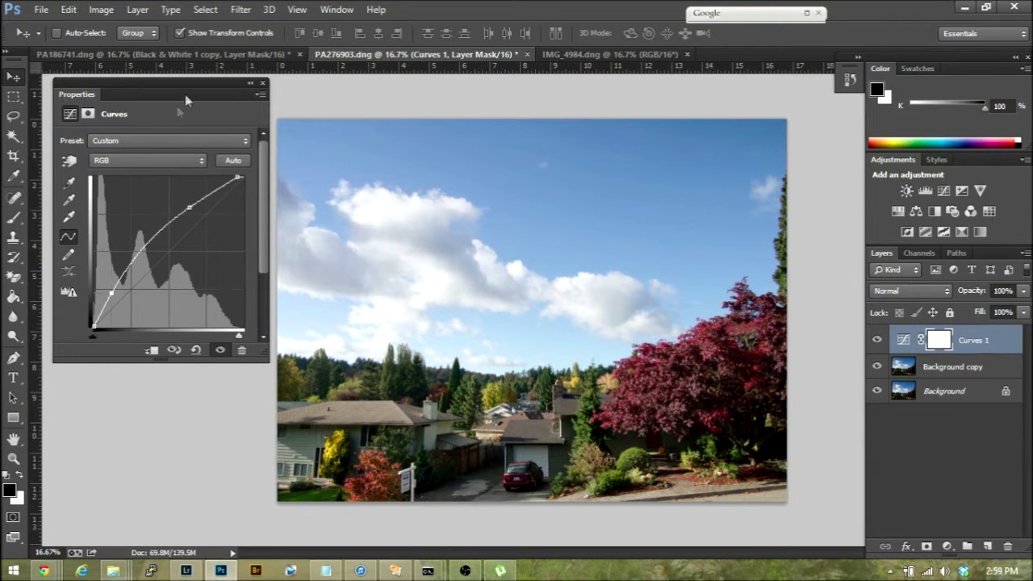
{"action": "left_click", "coordinate": [262, 84]}
Step: Add a Black & White adjustment layer, try the Infrared preset and return to the Default preset
{"action": "left_click", "coordinate": [944, 206]}
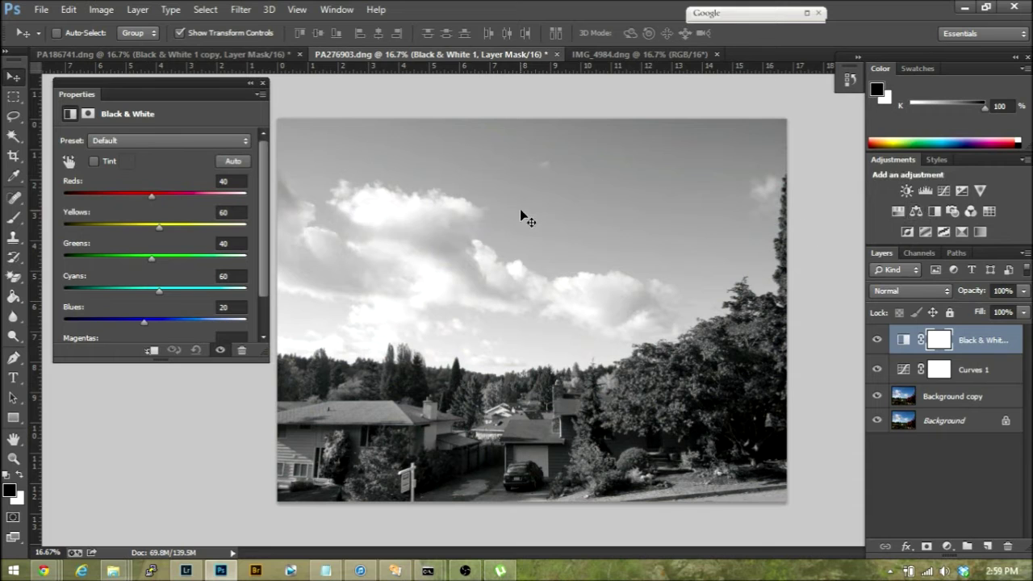
{"action": "left_click", "coordinate": [150, 142]}
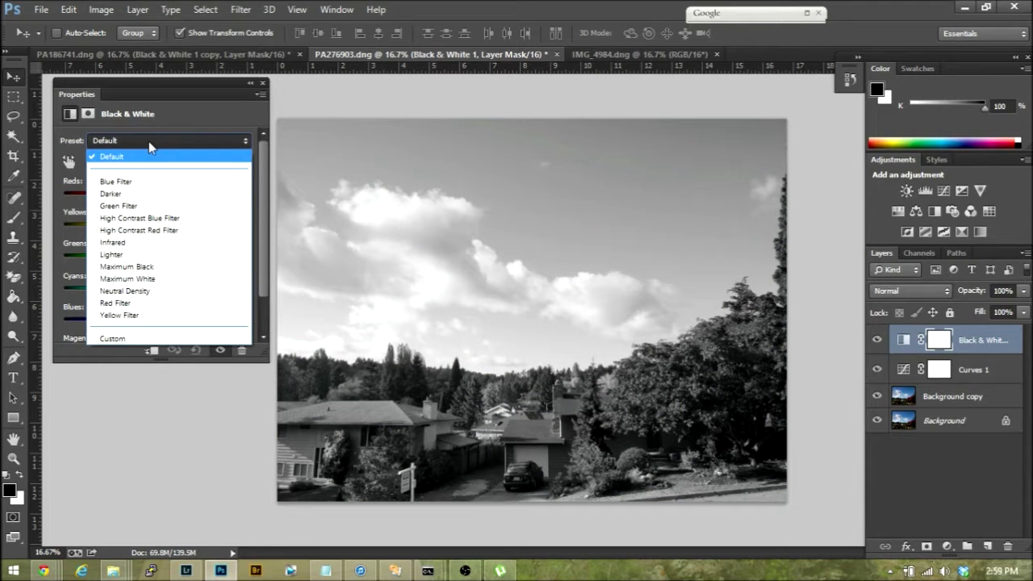
{"action": "left_click", "coordinate": [152, 242]}
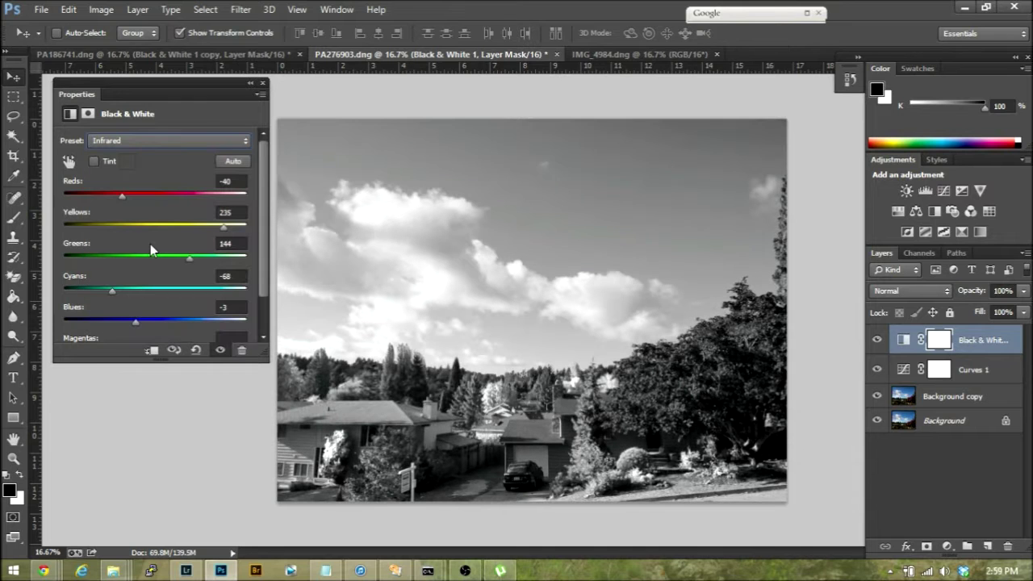
{"action": "left_click", "coordinate": [150, 140]}
{"action": "left_click", "coordinate": [151, 156]}
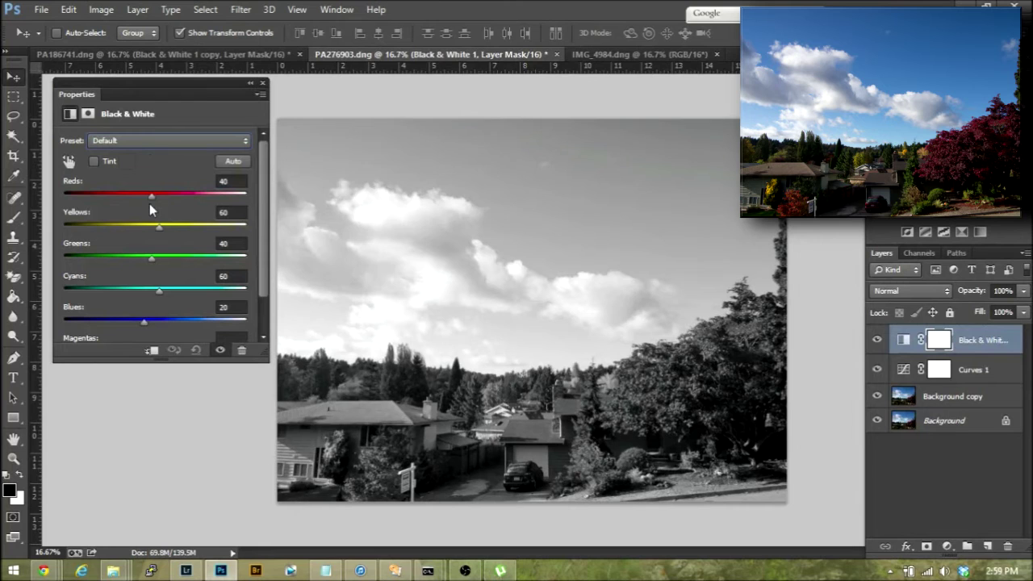
Step: Set the Black & White mix to Reds 83, Blues -107, Yellows 190, Greens -41 and Cyans -8
{"action": "left_click_drag", "start_coordinate": [151, 198], "coordinate": [168, 201]}
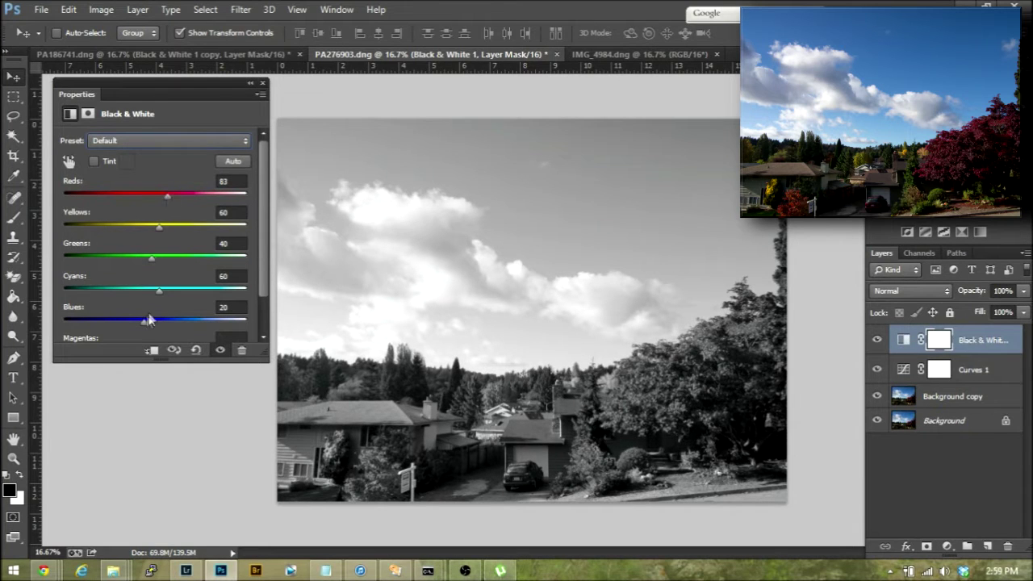
{"action": "left_click_drag", "start_coordinate": [145, 323], "coordinate": [98, 324]}
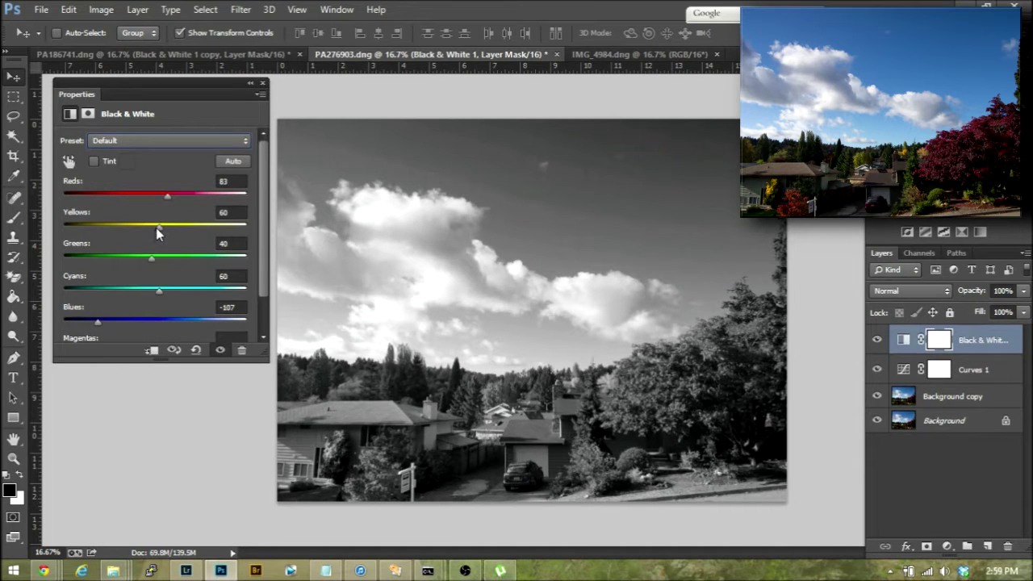
{"action": "left_click_drag", "start_coordinate": [157, 227], "coordinate": [209, 242]}
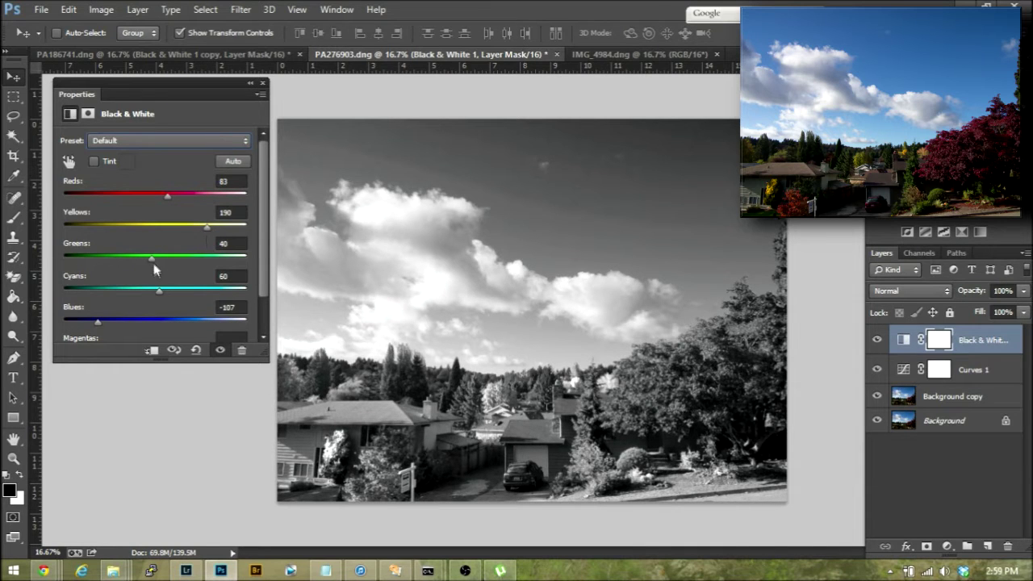
{"action": "left_click_drag", "start_coordinate": [153, 258], "coordinate": [122, 259]}
{"action": "mouse_move", "coordinate": [159, 291]}
{"action": "left_mouse_down"}
{"action": "mouse_move", "coordinate": [197, 289]}
{"action": "mouse_move", "coordinate": [141, 293]}
{"action": "left_mouse_up"}
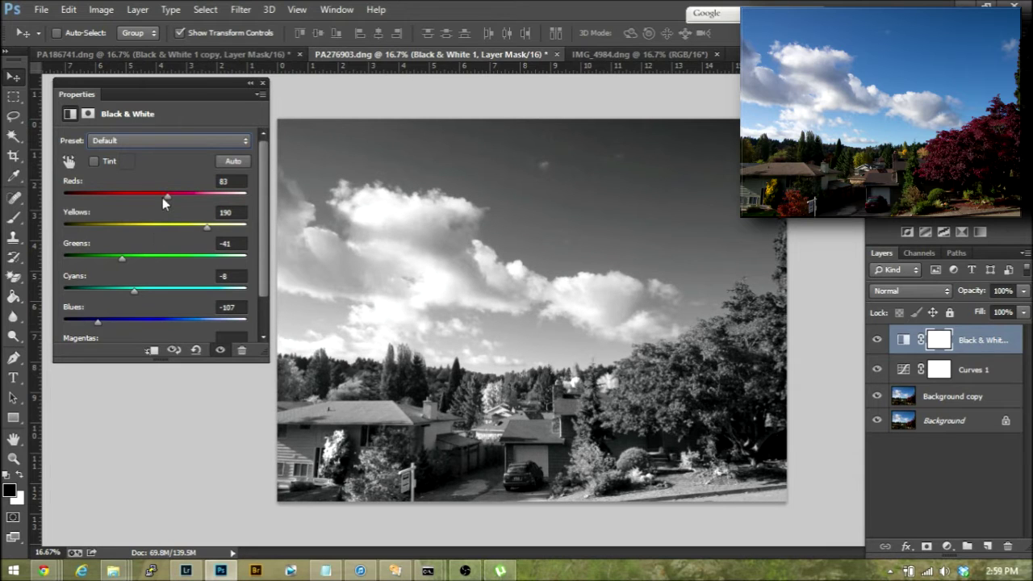
Step: Set Reds to -31 and Magentas to -49, and raise Greens in the Black & White adjustment
{"action": "left_click_drag", "start_coordinate": [168, 197], "coordinate": [125, 214]}
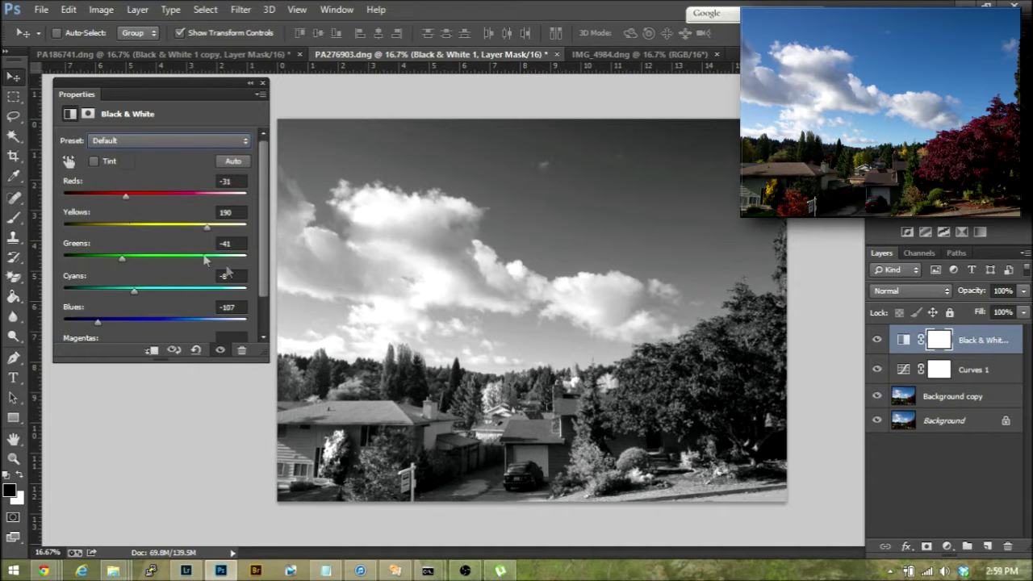
{"action": "scroll", "coordinate": [259, 317], "scroll_direction": "down", "scroll_amount": 2}
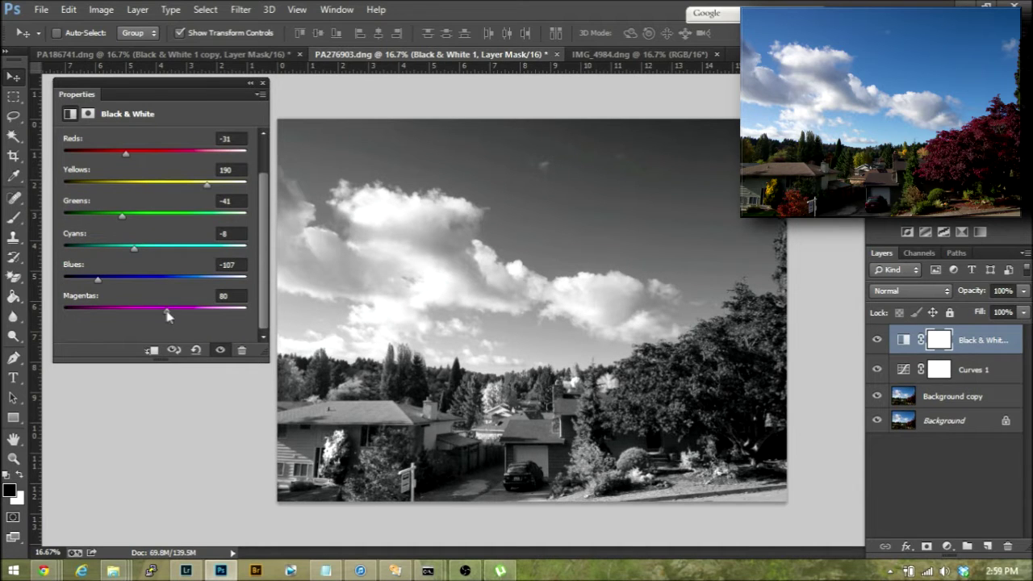
{"action": "left_click_drag", "start_coordinate": [167, 314], "coordinate": [115, 314]}
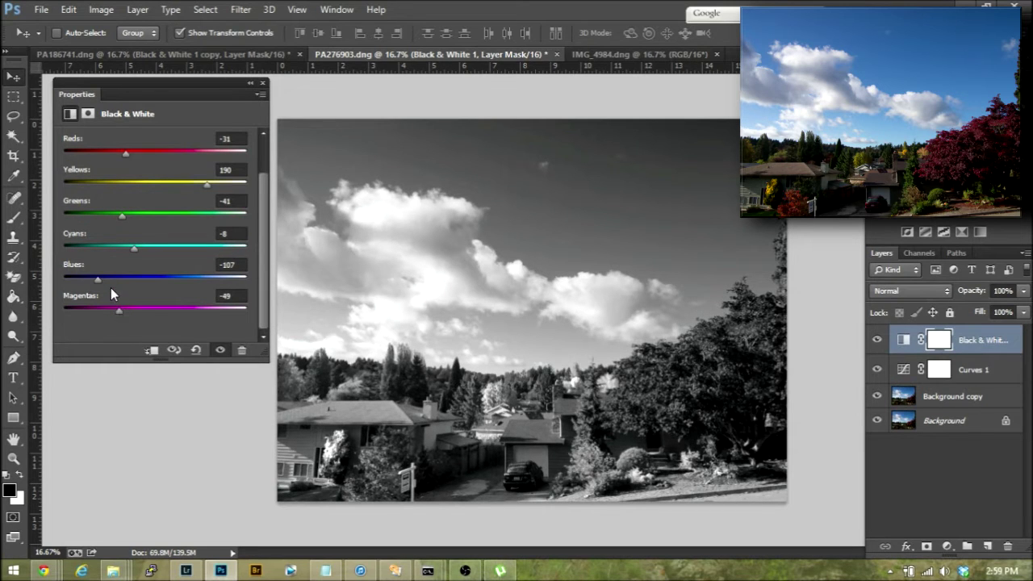
{"action": "left_click_drag", "start_coordinate": [122, 217], "coordinate": [211, 243]}
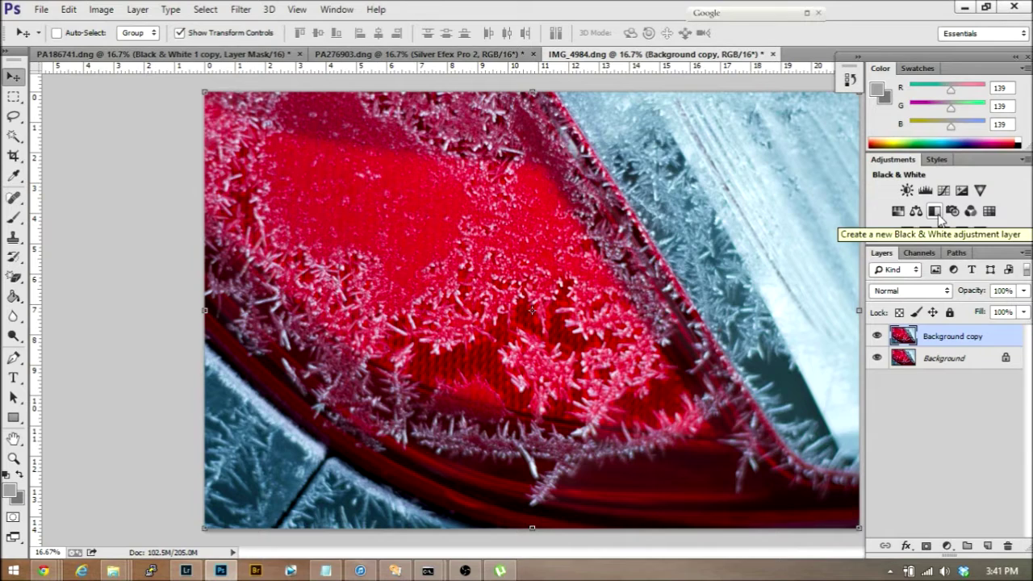
Step: Add a Black & White adjustment layer with automatic values to the frost photo and move its settings aside
{"action": "left_click", "coordinate": [934, 212]}
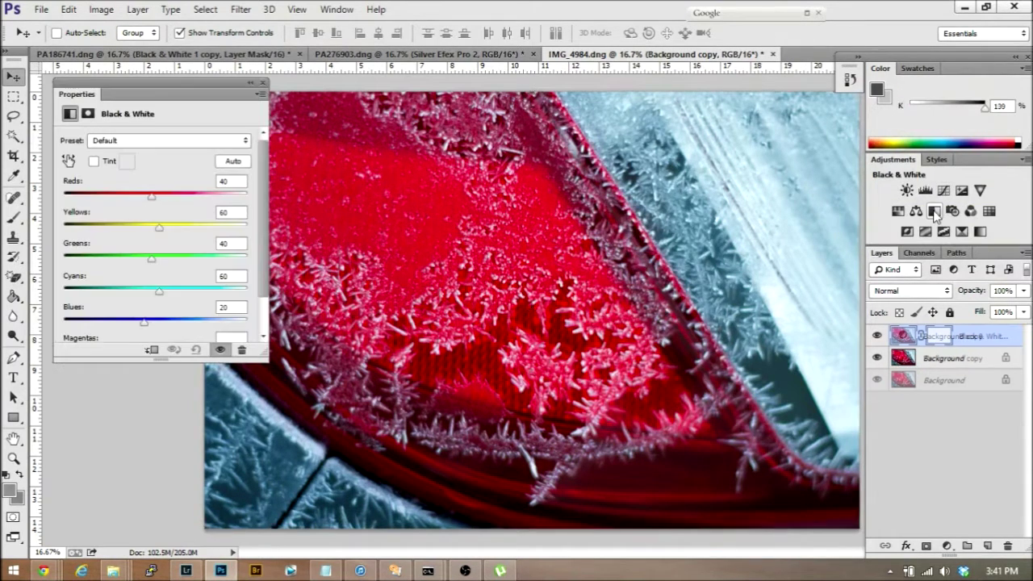
{"action": "left_click", "coordinate": [232, 161]}
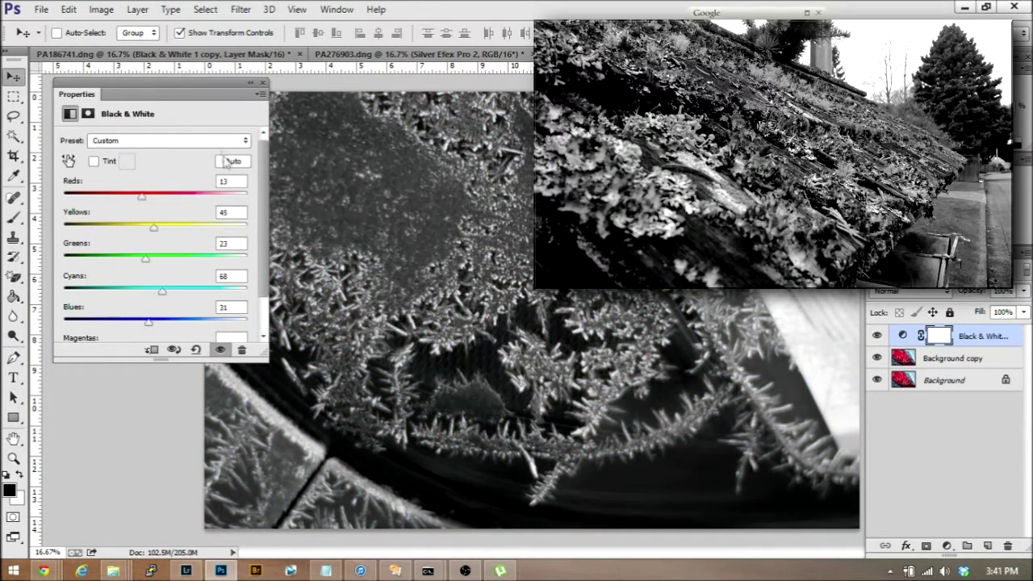
{"action": "left_click_drag", "start_coordinate": [190, 85], "coordinate": [107, 118]}
Step: Set the frost photo's Black & White mix to Reds -20, Yellows 40, Greens 46, Blues -144 and Cyans -177
{"action": "left_click_drag", "start_coordinate": [69, 233], "coordinate": [78, 266]}
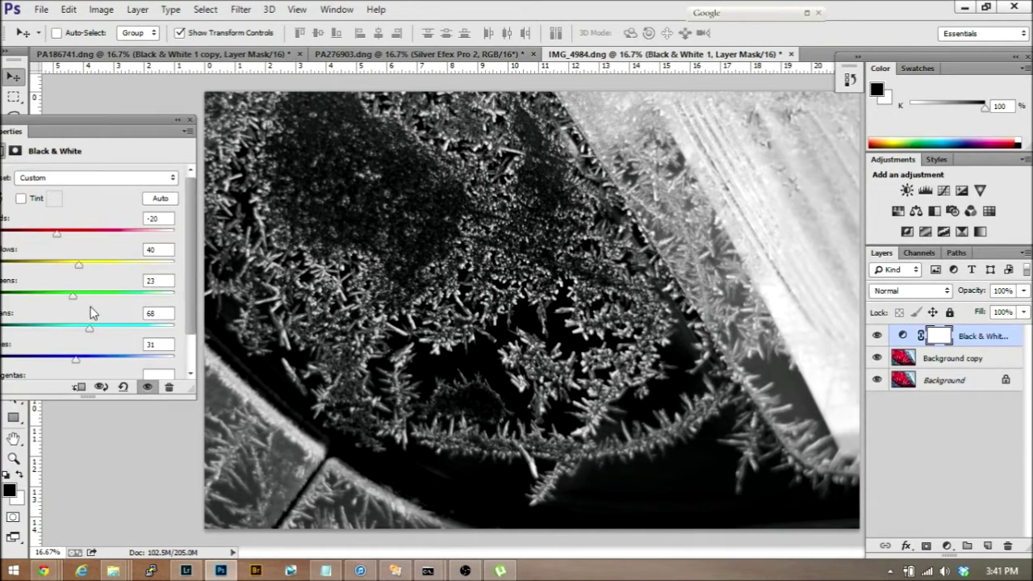
{"action": "mouse_move", "coordinate": [73, 296]}
{"action": "left_mouse_down"}
{"action": "mouse_move", "coordinate": [129, 298]}
{"action": "mouse_move", "coordinate": [93, 299]}
{"action": "left_mouse_up"}
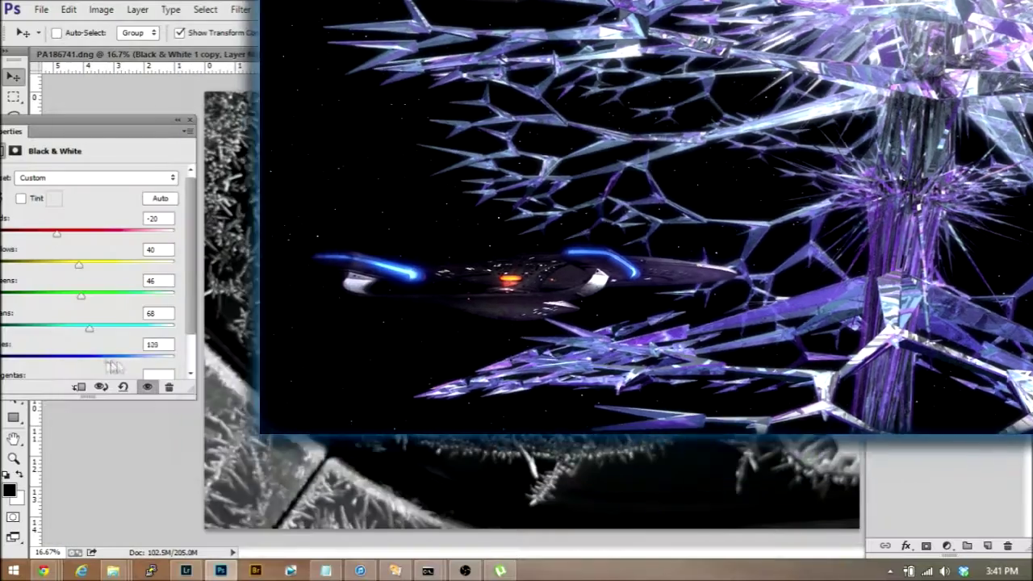
{"action": "left_click_drag", "start_coordinate": [116, 366], "coordinate": [11, 357]}
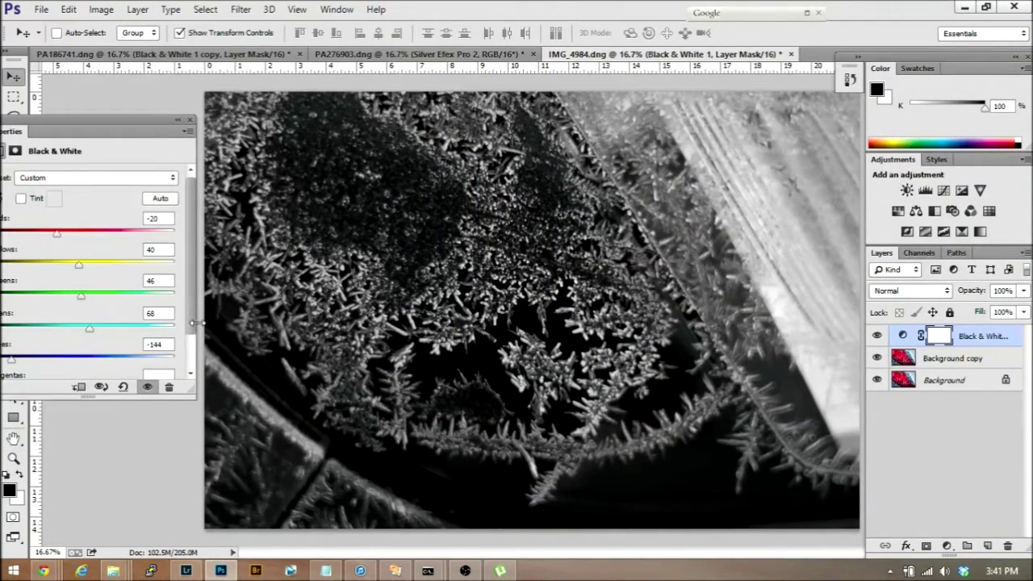
{"action": "left_click_drag", "start_coordinate": [88, 333], "coordinate": [3, 334]}
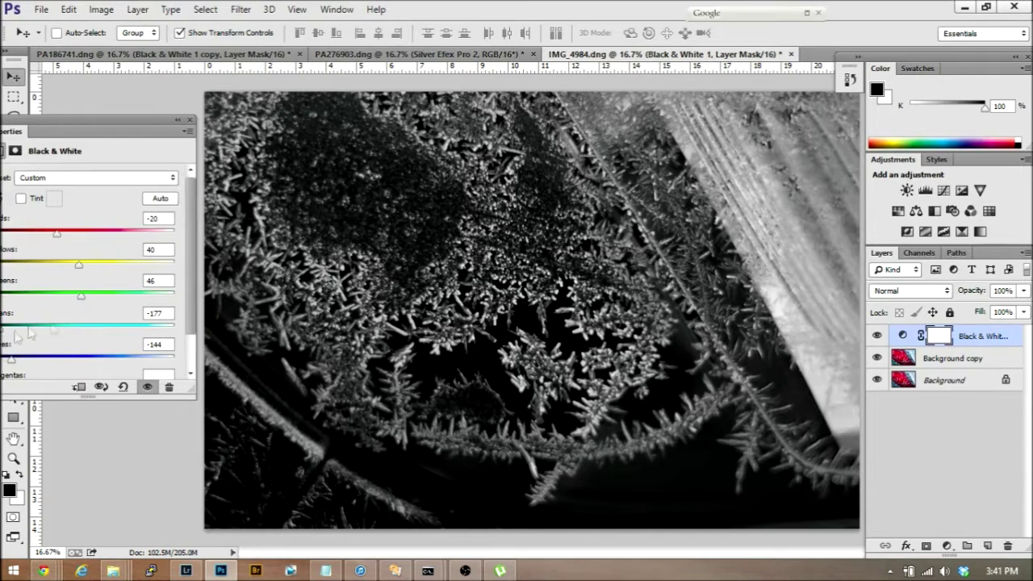
Step: Set Magentas to 143 and Greens to 85 in the frost photo's Black & White adjustment
{"action": "scroll", "coordinate": [189, 272], "scroll_direction": "down", "scroll_amount": 2}
{"action": "left_click_drag", "start_coordinate": [89, 347], "coordinate": [116, 348]}
{"action": "left_click_drag", "start_coordinate": [81, 253], "coordinate": [95, 262]}
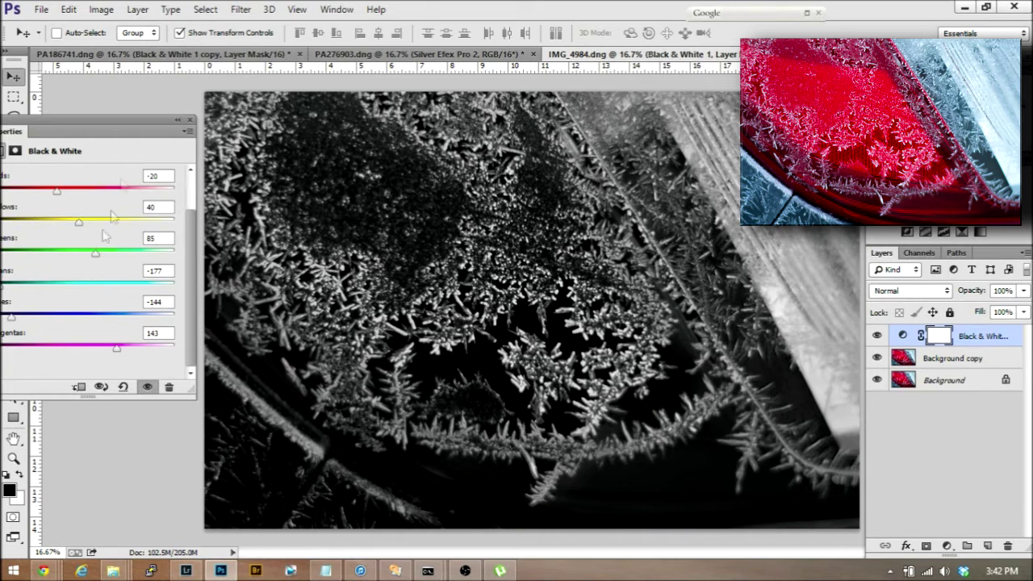
Step: Add an Exposure adjustment layer above the Black & White layer and set its exposure to -0.11
{"action": "left_click", "coordinate": [190, 121]}
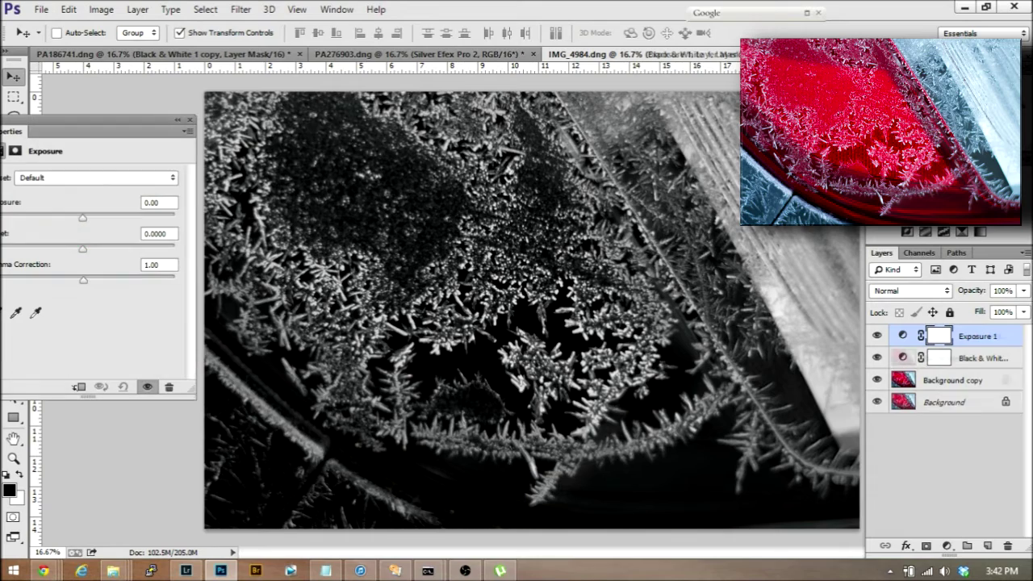
{"action": "mouse_move", "coordinate": [83, 220]}
{"action": "left_mouse_down"}
{"action": "mouse_move", "coordinate": [97, 220]}
{"action": "mouse_move", "coordinate": [81, 224]}
{"action": "left_mouse_up"}
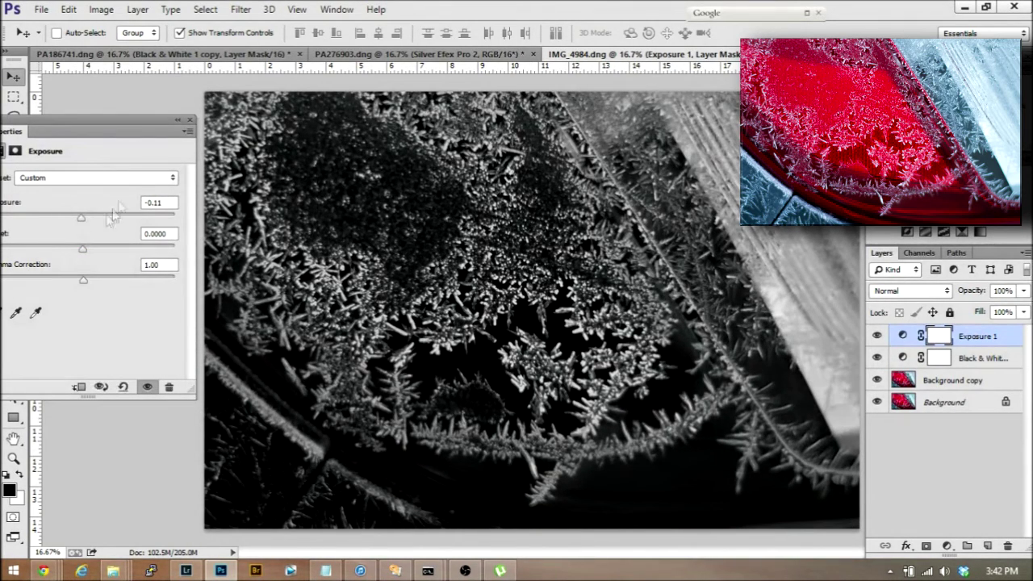
{"action": "left_click", "coordinate": [191, 121]}
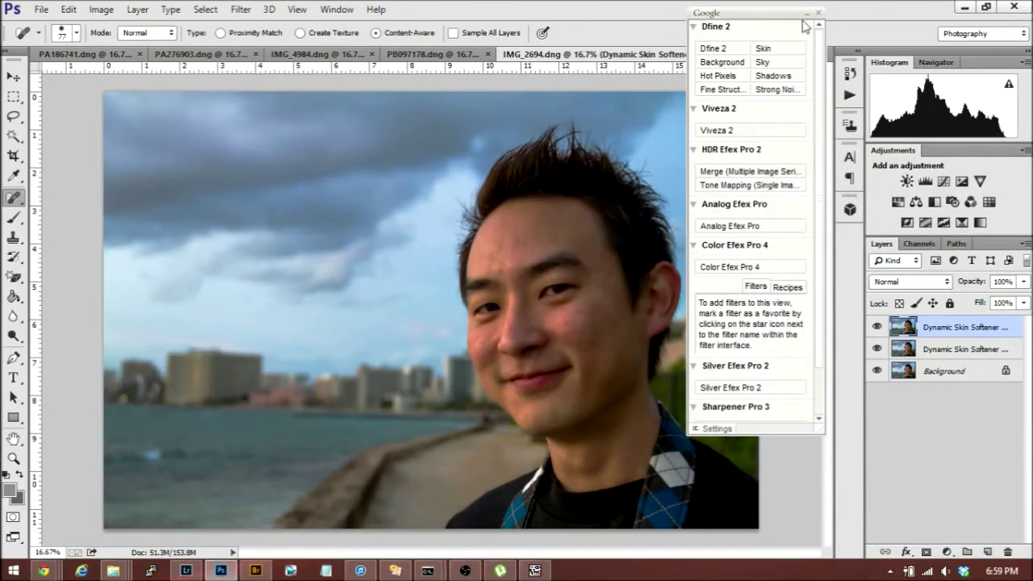
Step: Add a Black & White adjustment layer to the portrait with Blues -28, Cyans 7, Greens 194, Yellows 133 and Reds 53
{"action": "left_click", "coordinate": [815, 33]}
{"action": "left_click", "coordinate": [934, 202]}
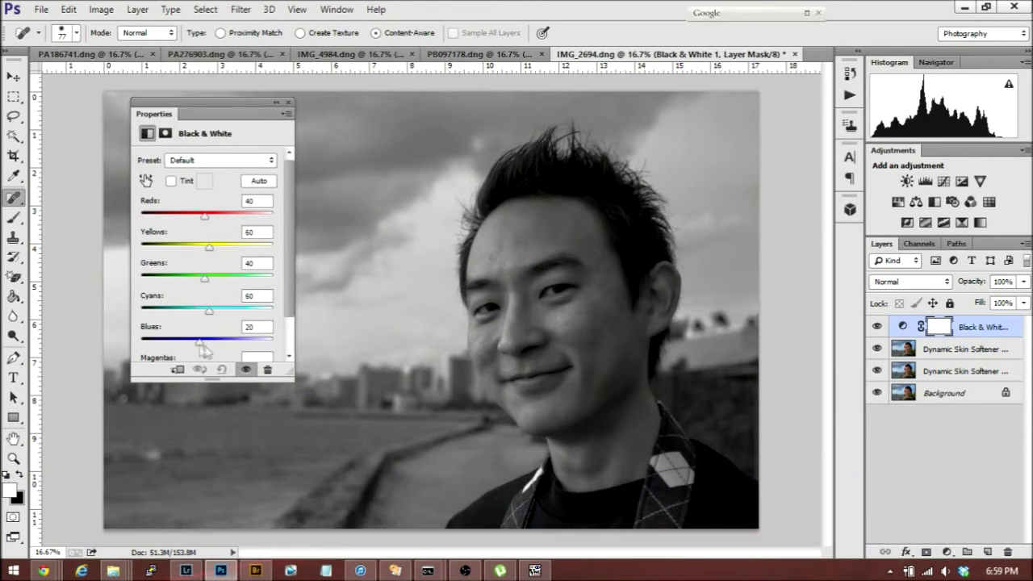
{"action": "mouse_move", "coordinate": [199, 347]}
{"action": "left_mouse_down"}
{"action": "mouse_move", "coordinate": [175, 350]}
{"action": "mouse_move", "coordinate": [187, 347]}
{"action": "left_mouse_up"}
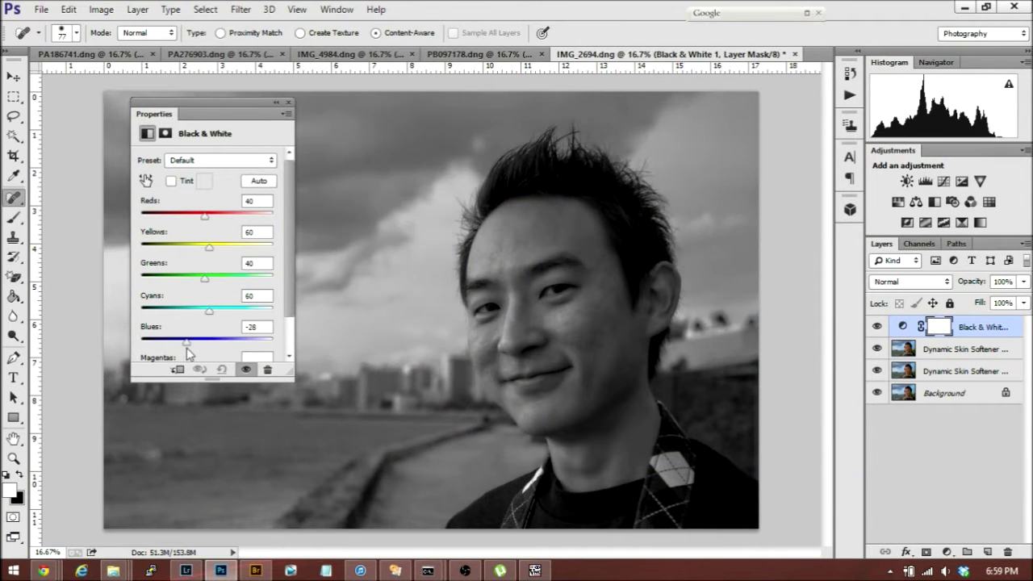
{"action": "left_click_drag", "start_coordinate": [209, 311], "coordinate": [245, 290]}
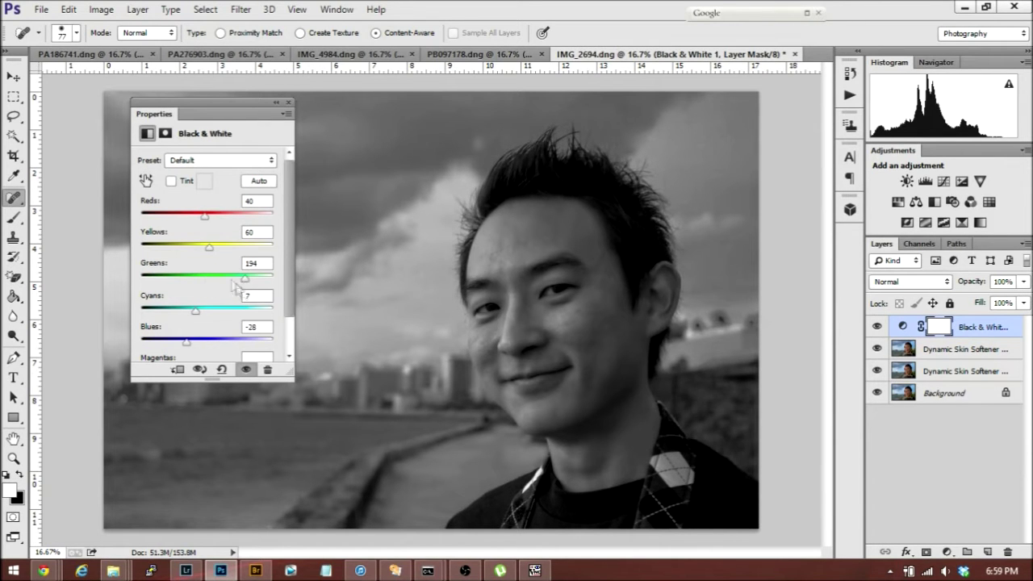
{"action": "left_click_drag", "start_coordinate": [209, 247], "coordinate": [230, 250]}
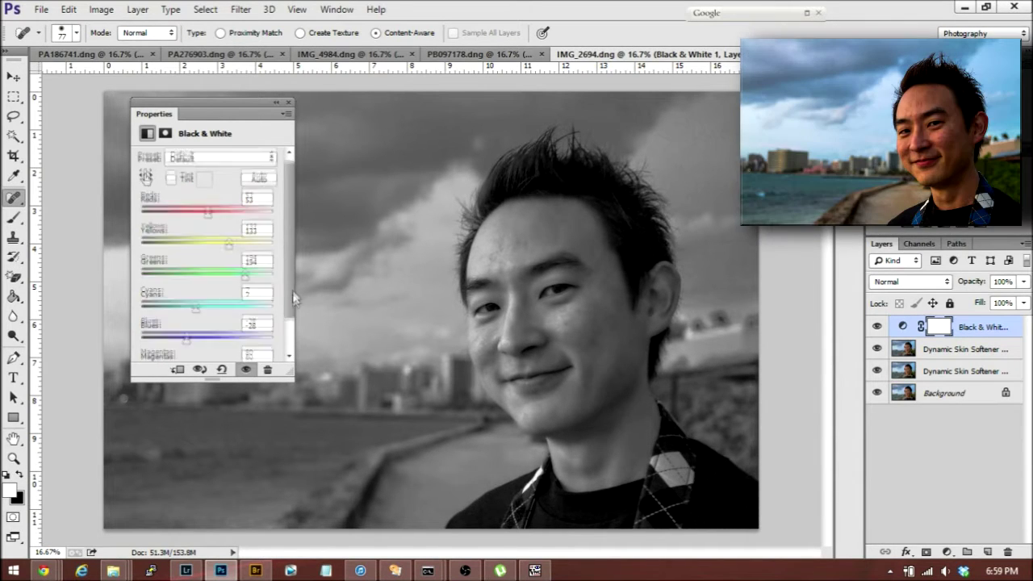
Step: Set Magentas to 174 and Reds to 59 in the portrait's Black & White adjustment and close its settings
{"action": "scroll", "coordinate": [242, 343], "scroll_direction": "down", "scroll_amount": 2}
{"action": "left_click_drag", "start_coordinate": [213, 330], "coordinate": [239, 331]}
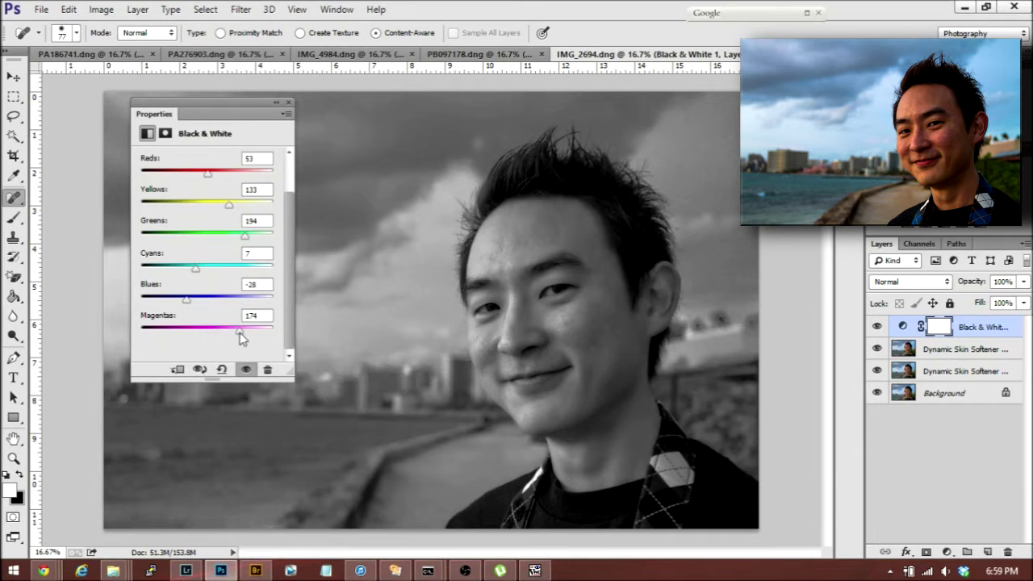
{"action": "scroll", "coordinate": [296, 193], "scroll_direction": "up", "scroll_amount": 2}
{"action": "left_click_drag", "start_coordinate": [208, 218], "coordinate": [211, 224]}
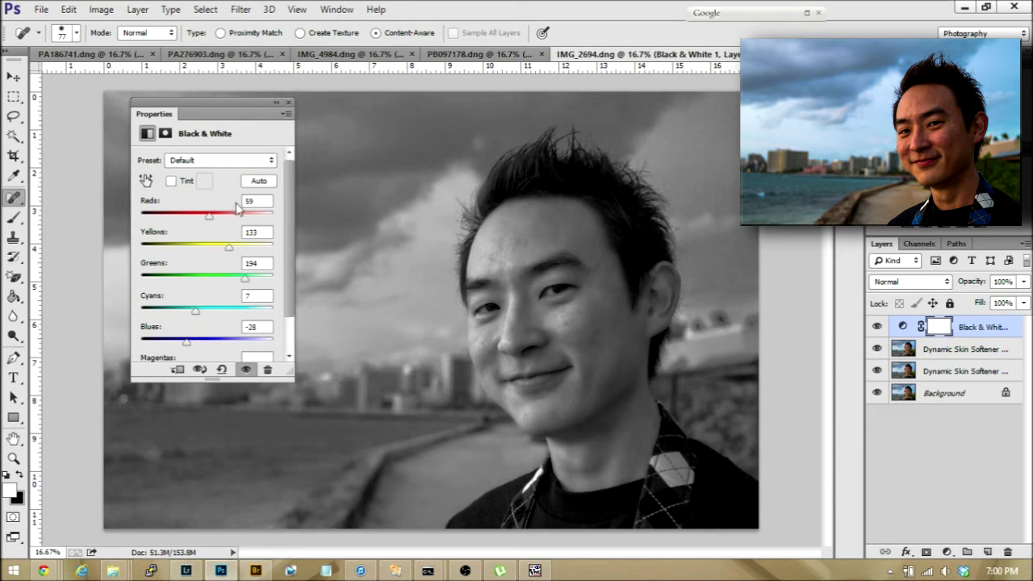
{"action": "left_click_drag", "start_coordinate": [267, 112], "coordinate": [208, 107]}
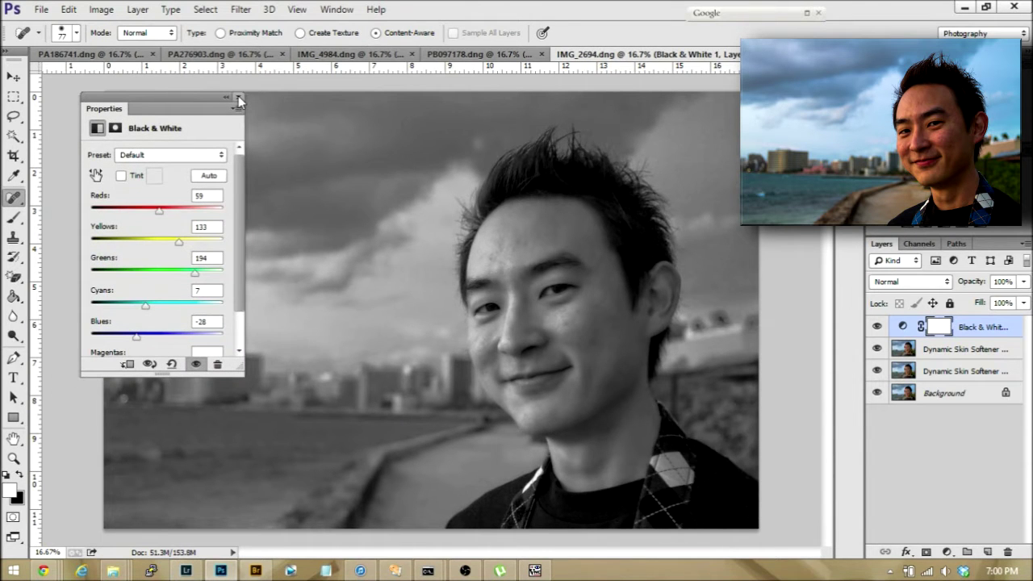
{"action": "left_click", "coordinate": [239, 100]}
Step: Open the layer commands for the portrait's Black & White adjustment layer
{"action": "right_click", "coordinate": [984, 330]}
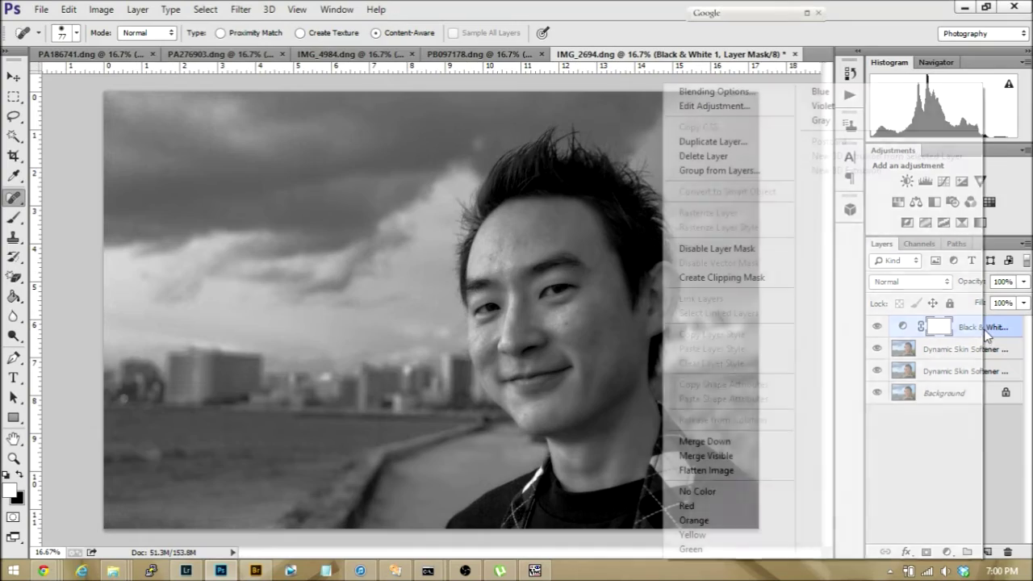